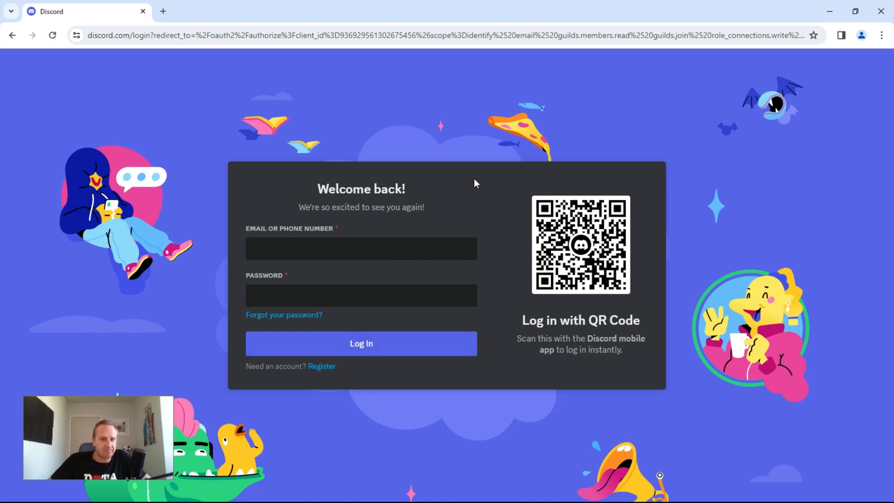
- Log in to Discord by entering the account's email or phone number and the account password
left_click(287, 252)
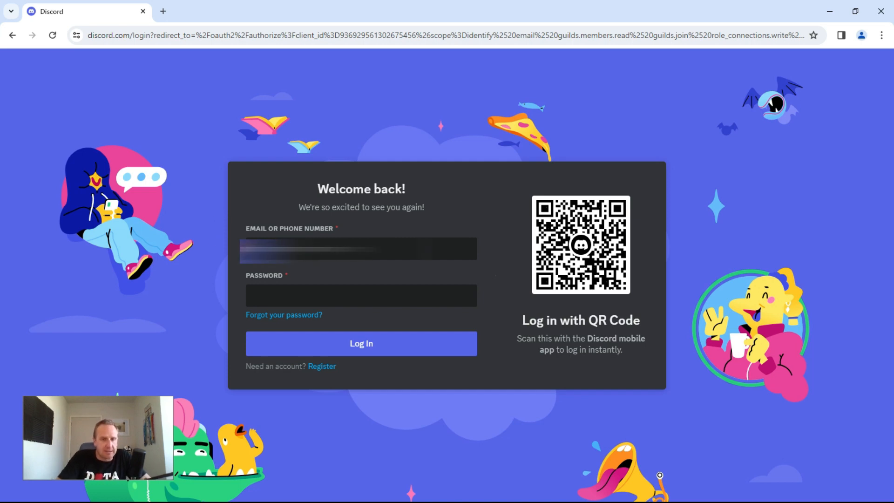
key("Tab")
key("ctrl+v")
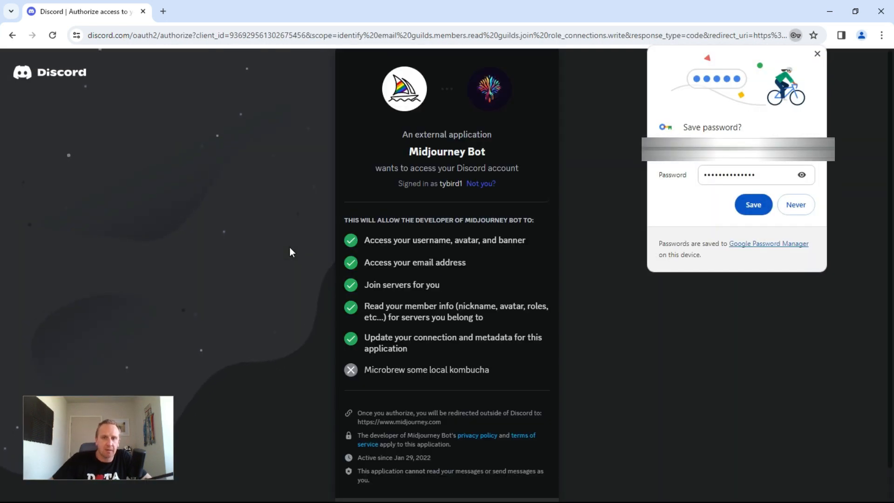
- Save the Discord login in the browser and authorize Midjourney Bot to access the Discord account
left_click(751, 204)
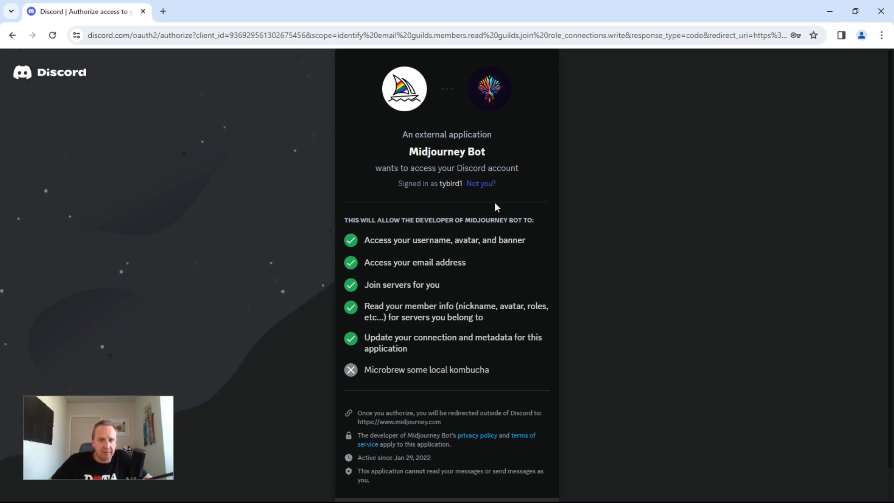
scroll(470, 285, "down", 1)
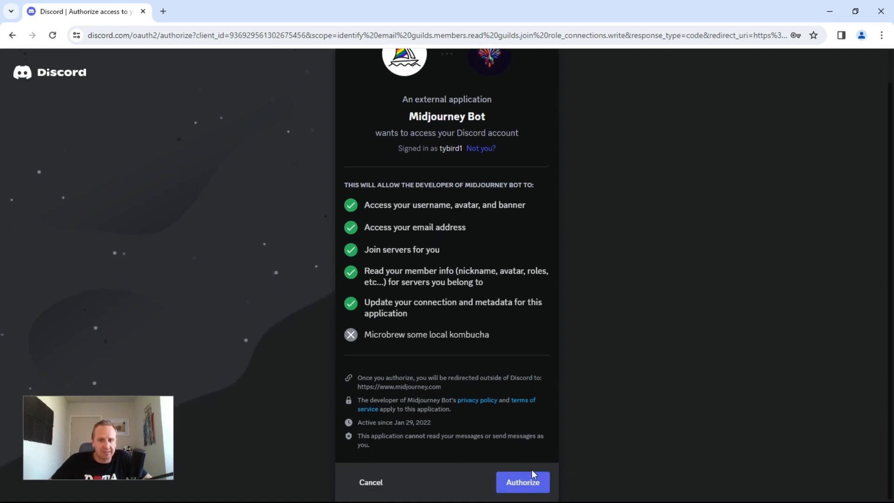
left_click(518, 485)
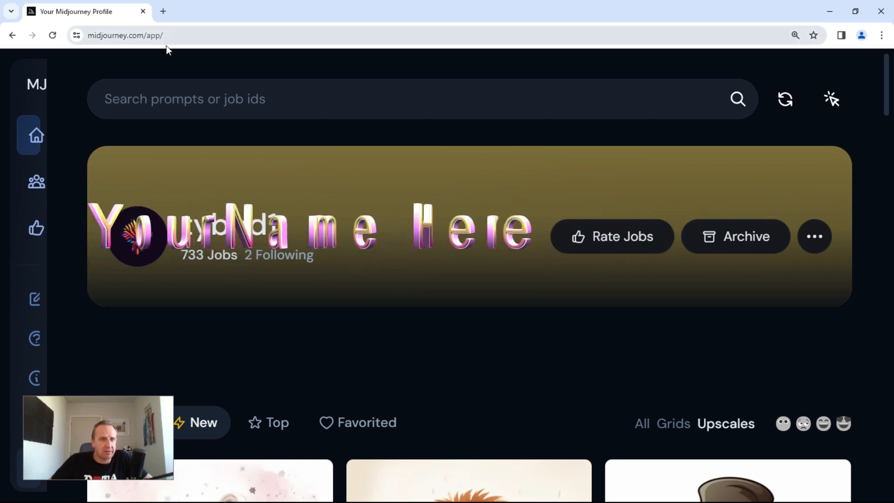
- Look over the Midjourney profile page, its navigation options and the gallery of previously generated images
left_click(180, 37)
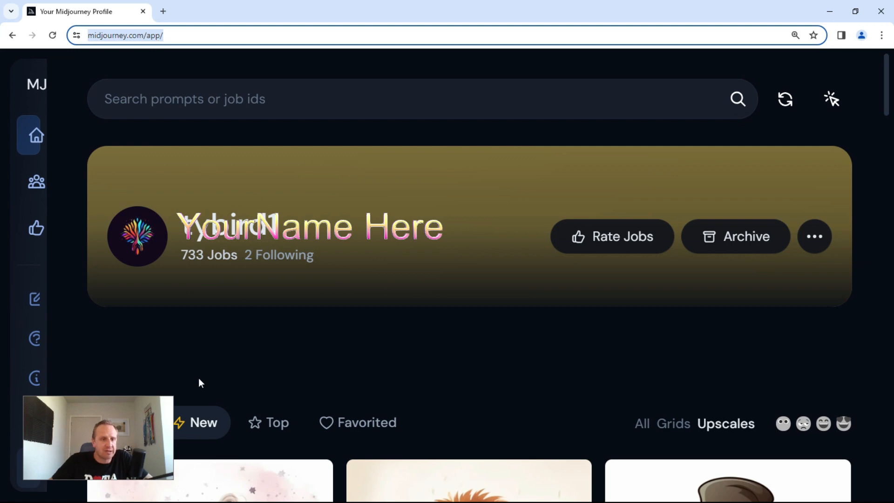
left_click_drag(169, 428, 147, 354)
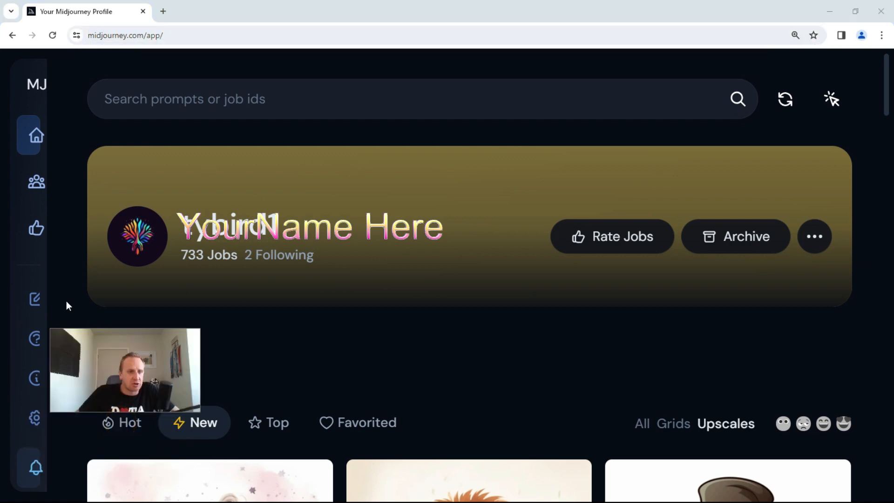
mouse_move(66, 255)
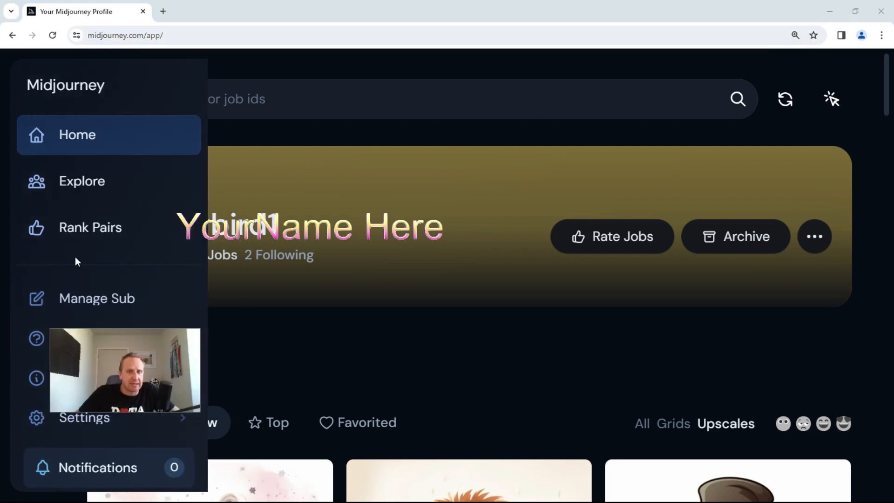
scroll(387, 289, "down", 8)
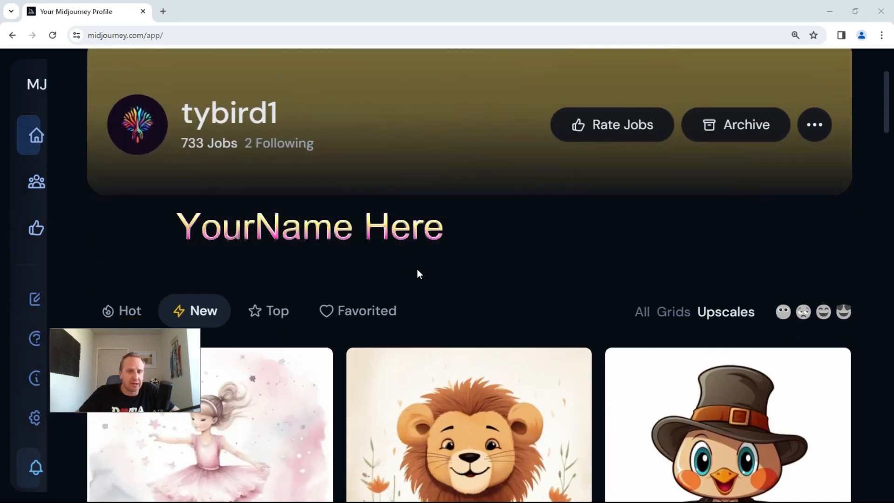
scroll(452, 267, "down", 15)
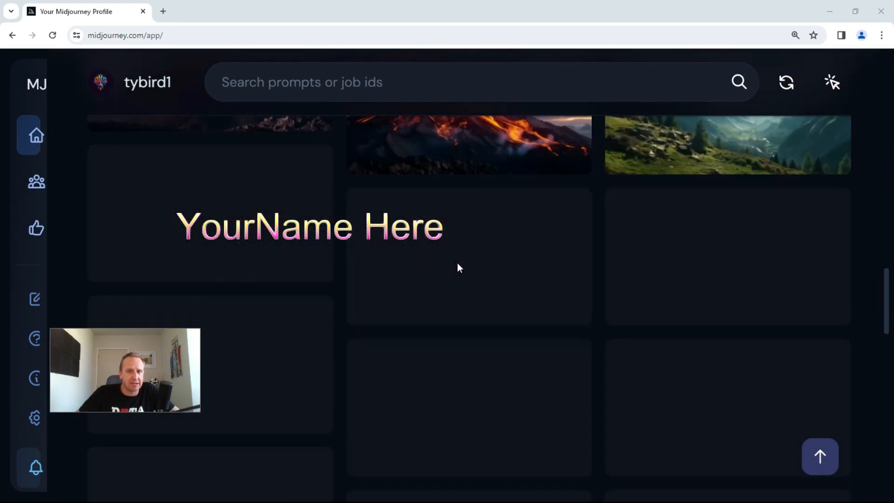
scroll(457, 263, "up", 20)
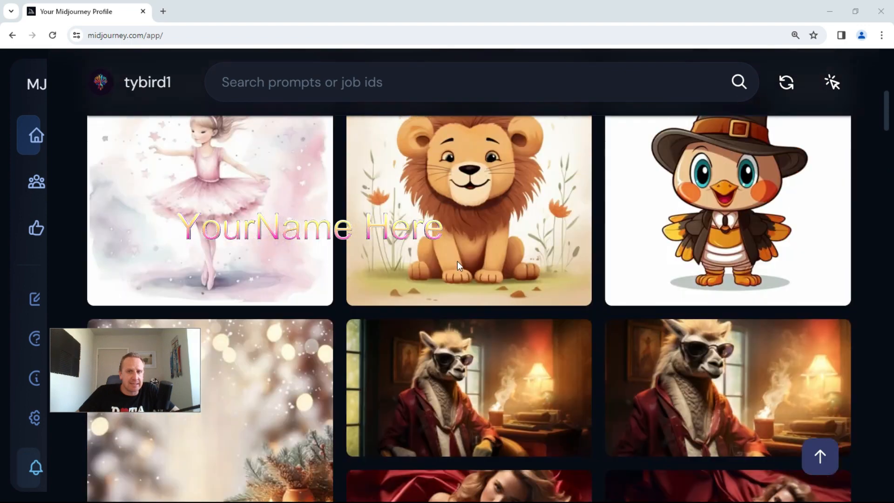
scroll(457, 261, "up", 3)
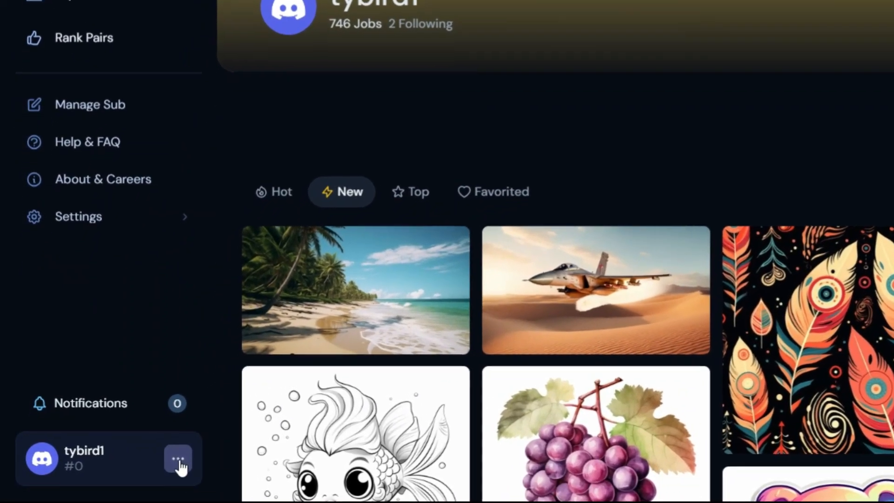
- Go to Discord from the Midjourney account options and open the LevelUP+ Tutorial server's general channel
left_click(175, 462)
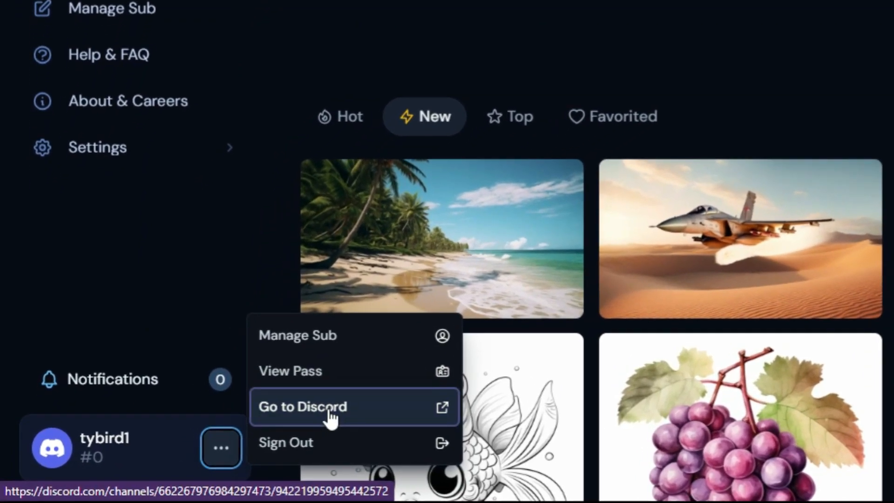
left_click(331, 416)
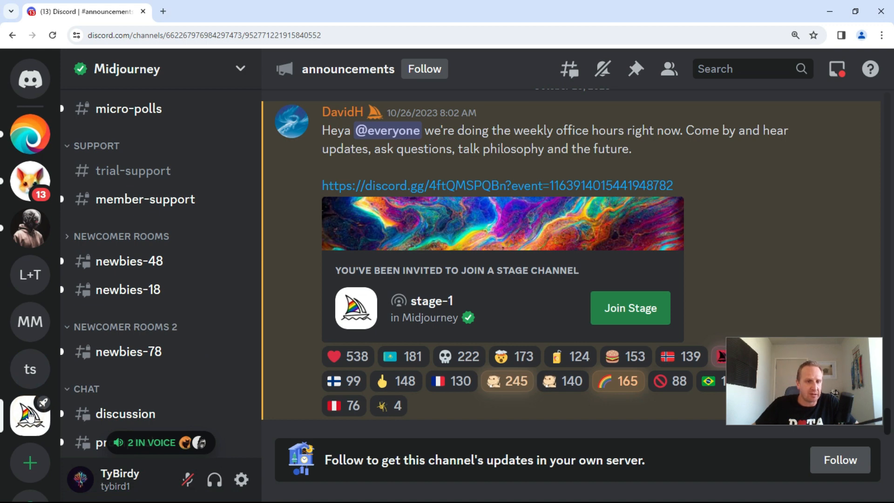
mouse_move(94, 260)
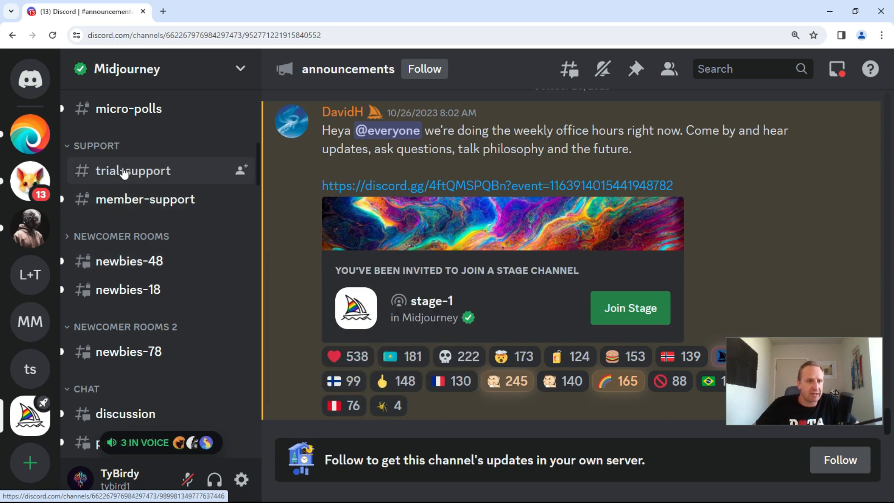
left_click(29, 283)
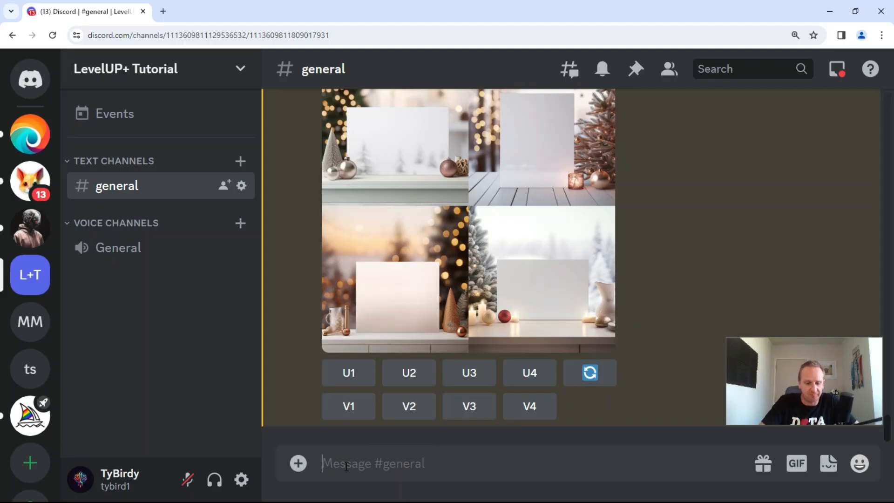
- Submit an /imagine prompt: "Empty white table top with abstract warm living room decor with christmas tree, light blurred background with snow, holiday background"
type("/")
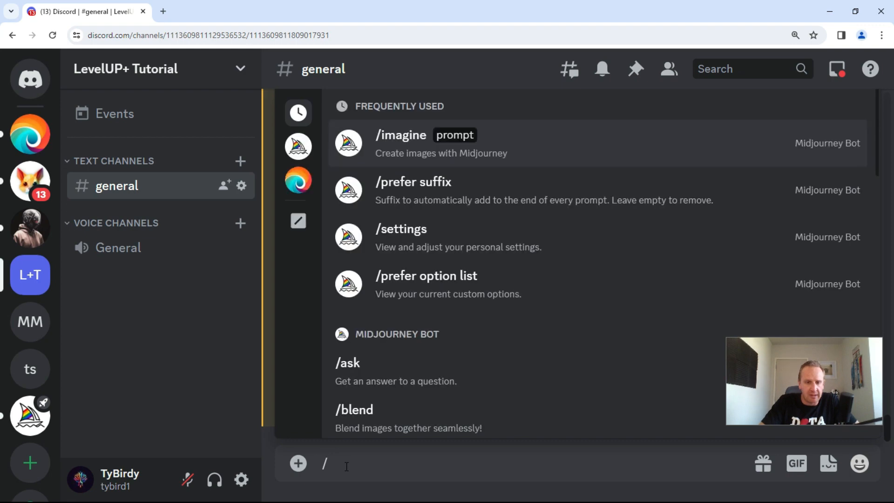
type("imagine")
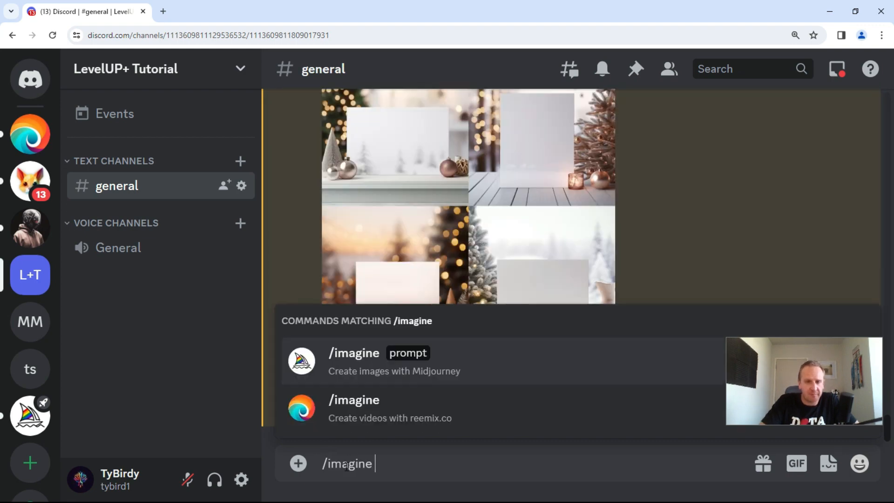
left_click(357, 360)
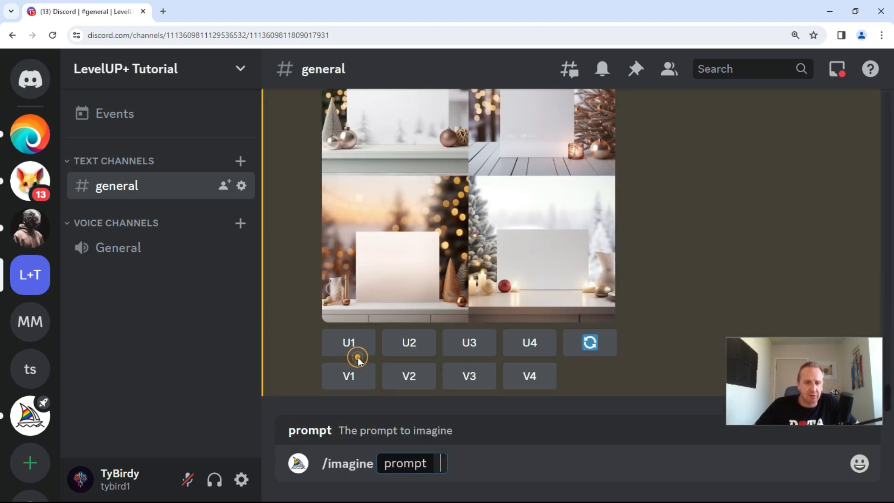
key("ctrl+plus")
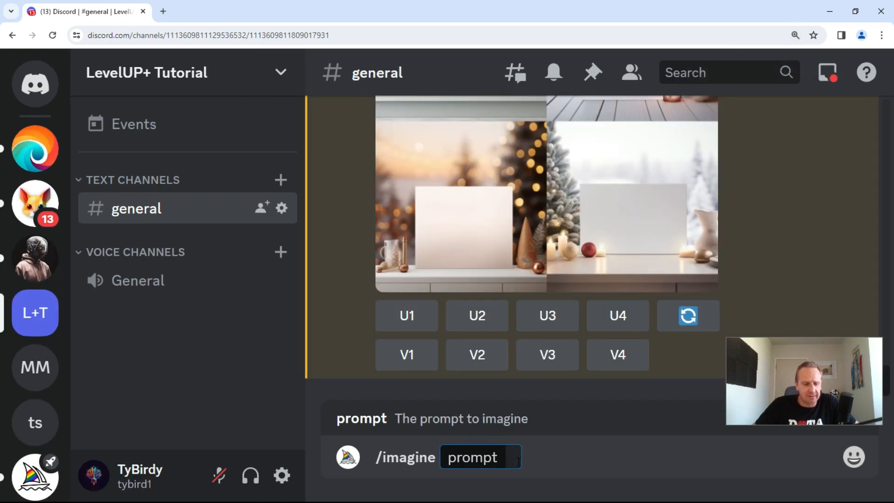
type("Empty white table top with abstract warm room decor with christmas tree, light blurred background with snow, holiday background")
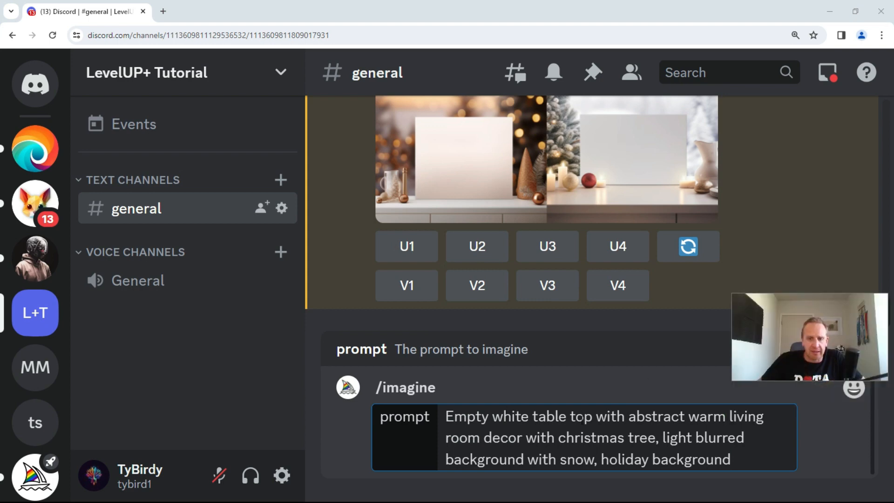
left_click(741, 459)
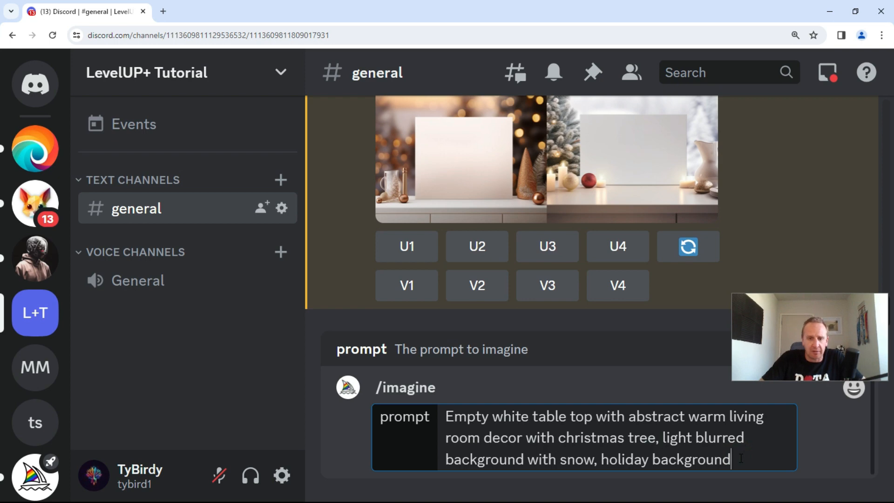
key("Return")
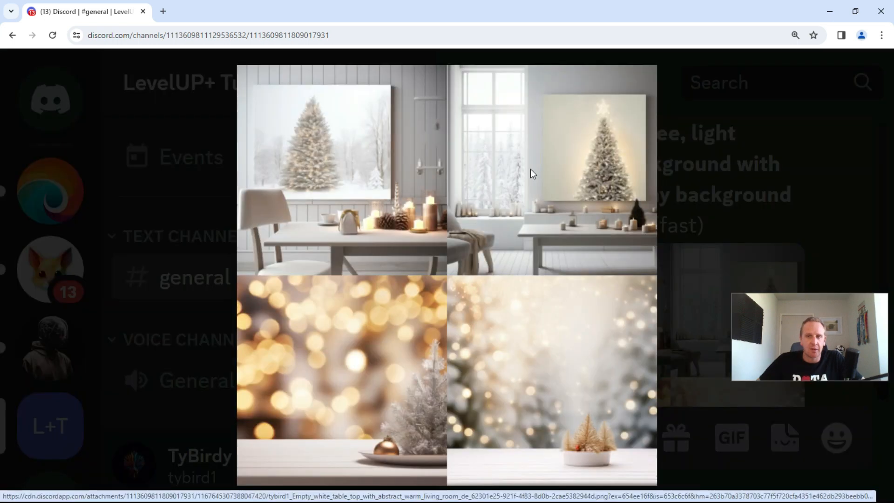
- View the generated four-image grid enlarged, and upscale the third image with the golden bokeh lights
left_click(619, 307)
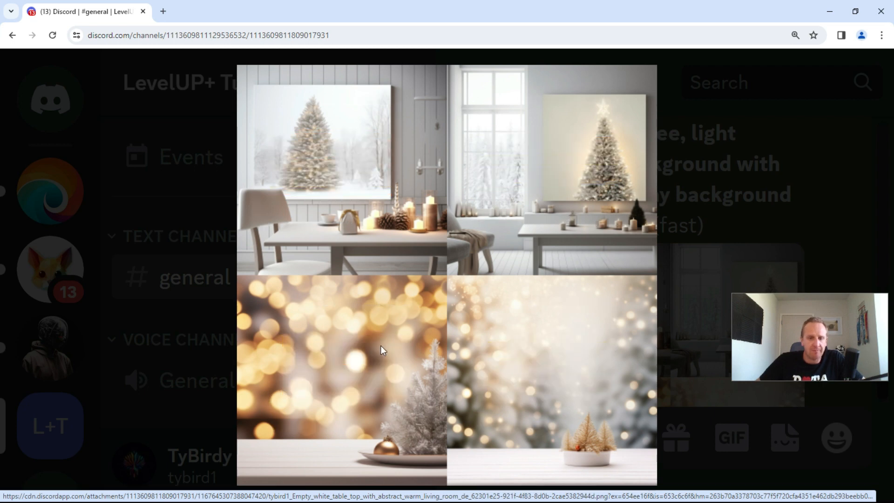
left_click(823, 195)
scroll(645, 273, "down", 3)
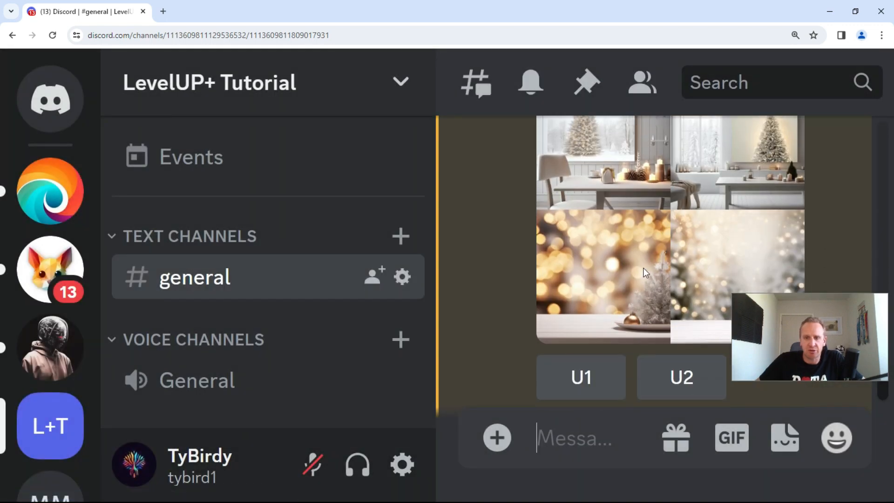
scroll(650, 252, "down", 2)
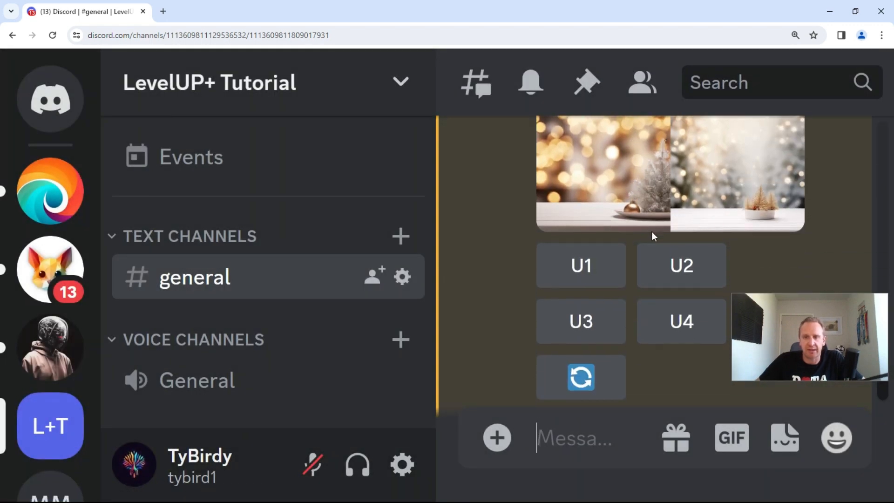
left_click(581, 322)
key("ctrl+minus")
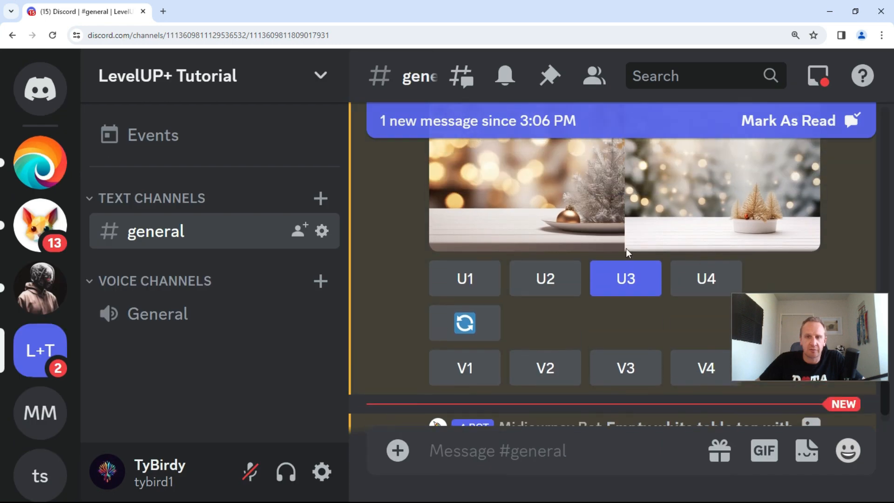
scroll(624, 261, "down", 5)
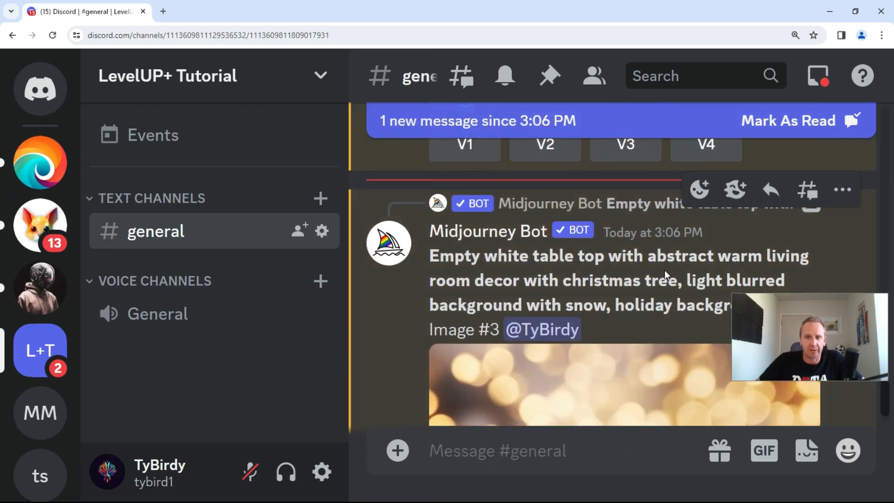
scroll(647, 273, "down", 3)
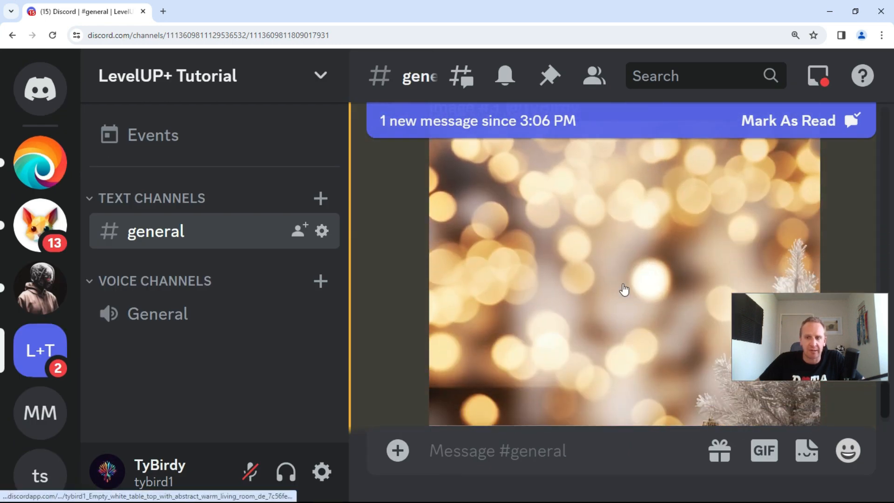
key("ctrl+minus")
scroll(541, 262, "down", 1)
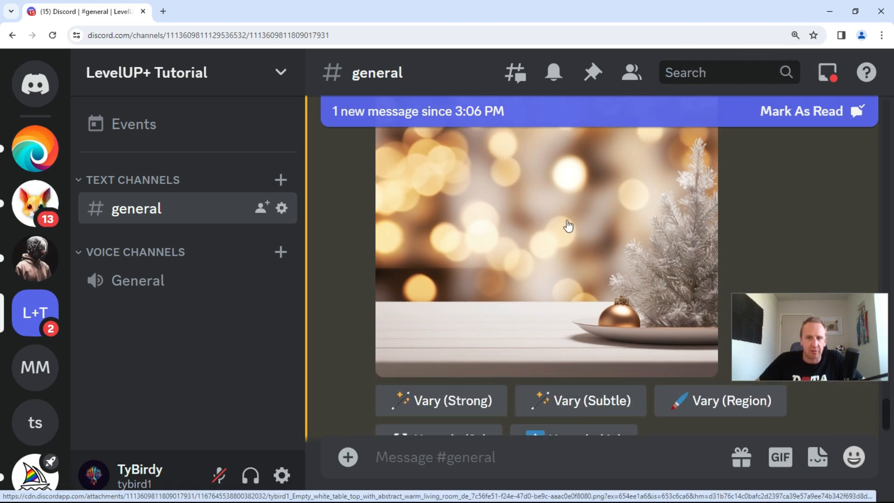
scroll(573, 213, "down", 2)
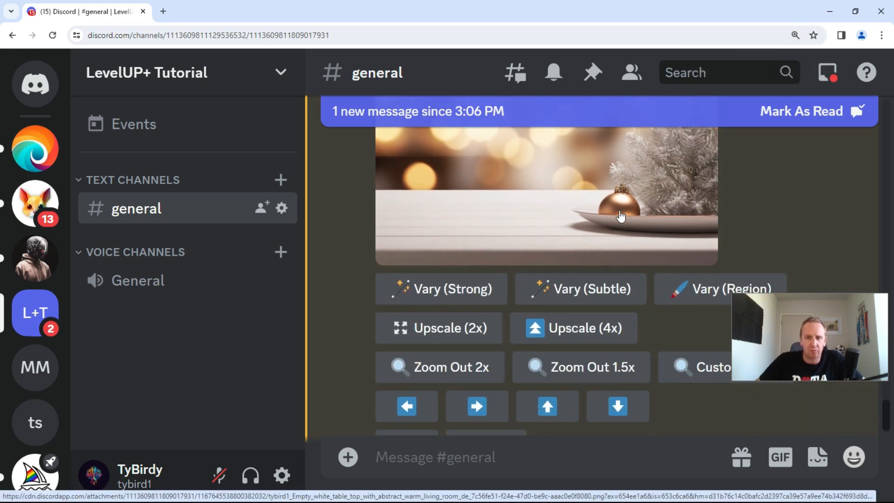
scroll(619, 215, "down", 1)
left_click(485, 394)
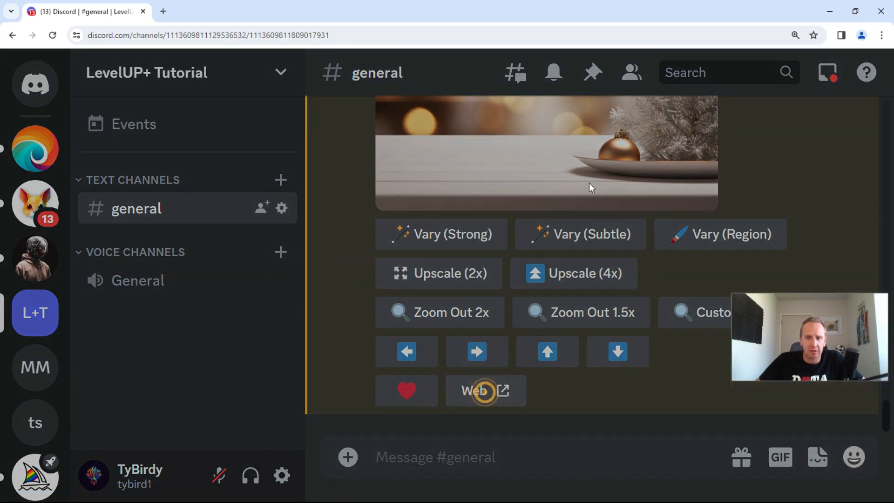
left_click(218, 320)
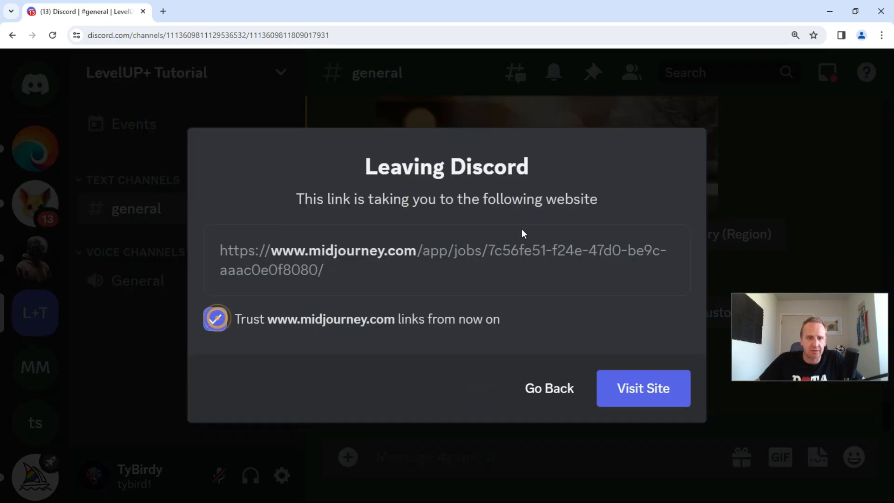
left_click(665, 388)
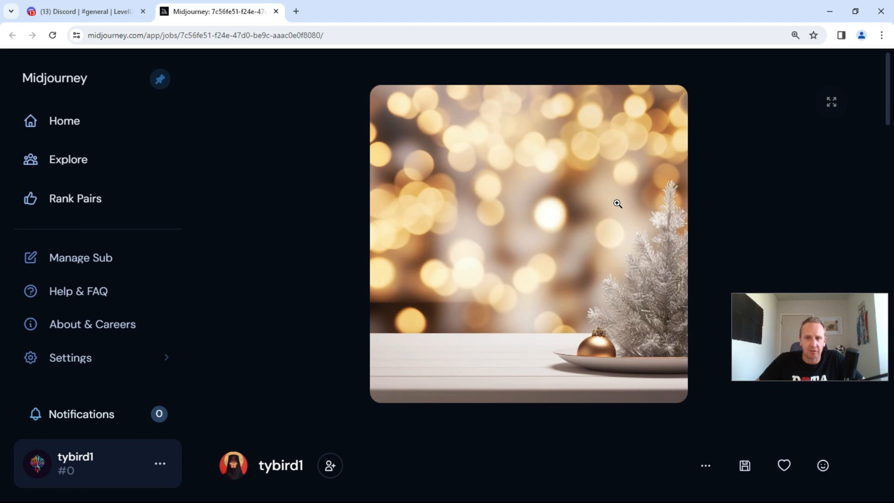
left_click(745, 468)
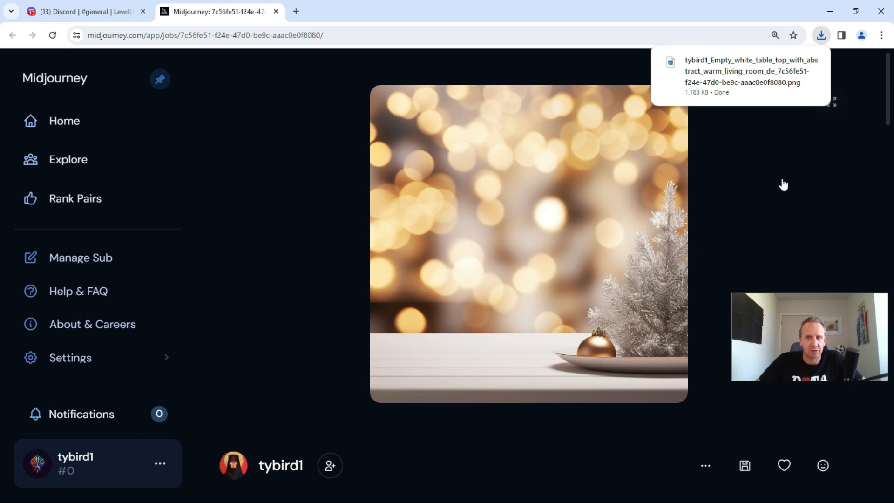
- Switch back to Discord and submit the Midjourney /imagine prompt "Kawaii pilgrim thanksgiving turkey clipart on white background"
left_click(88, 14)
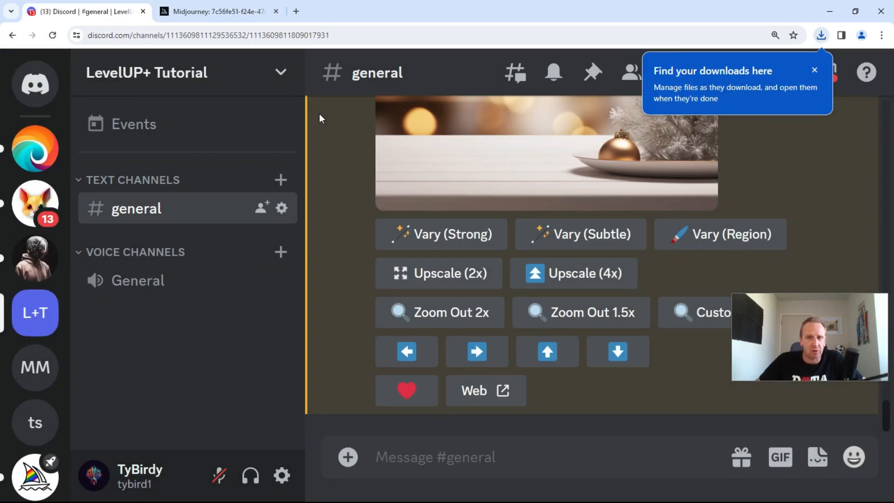
key("ctrl+minus")
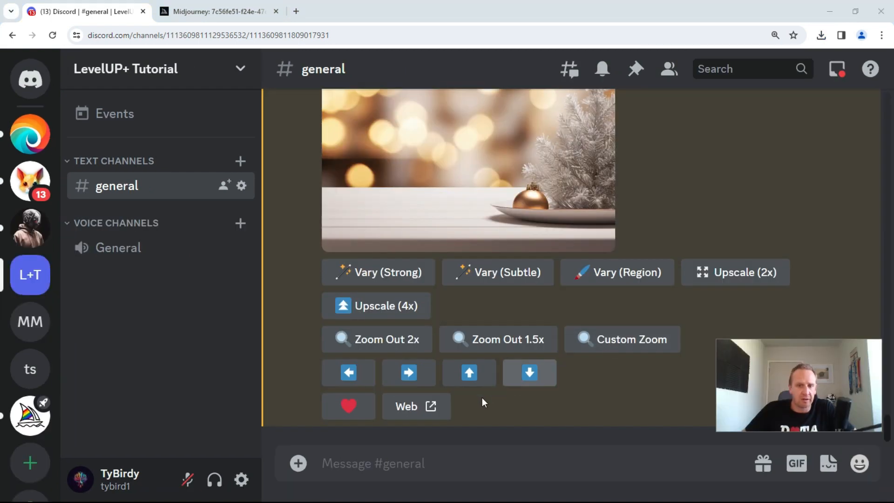
left_click(400, 465)
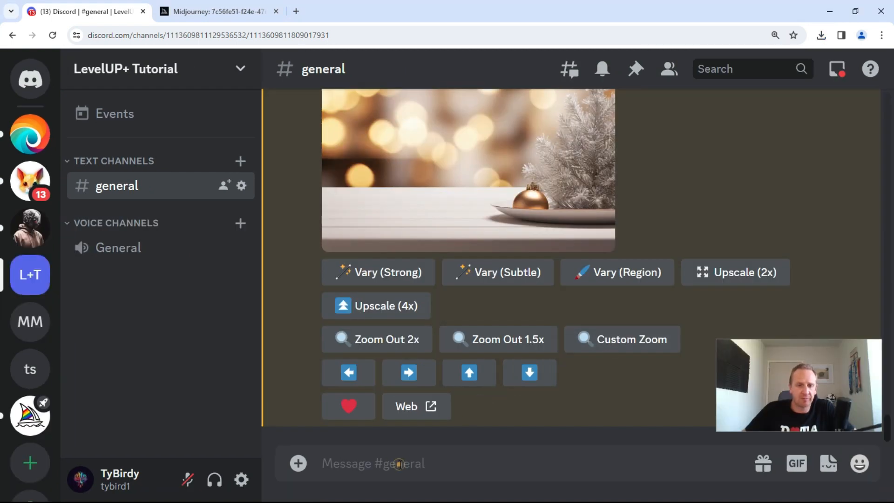
type("/imagine")
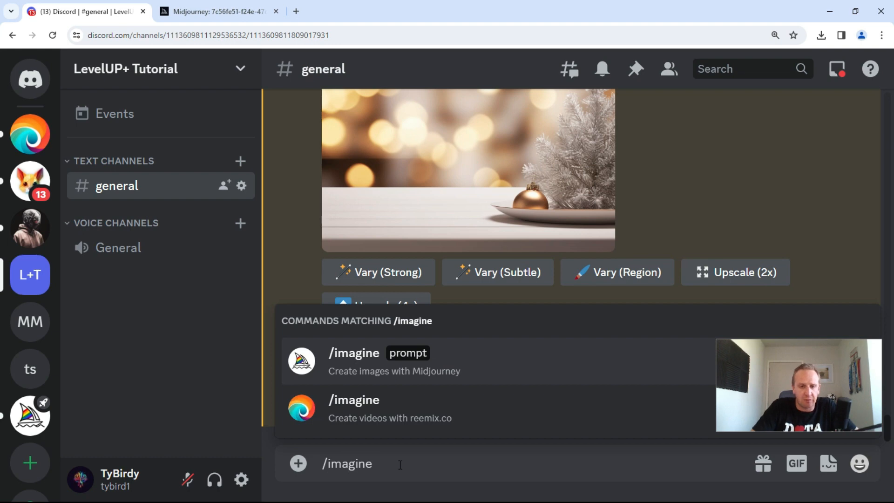
type("Kawaii pilgrim thanksgiving turkey clipart on white background")
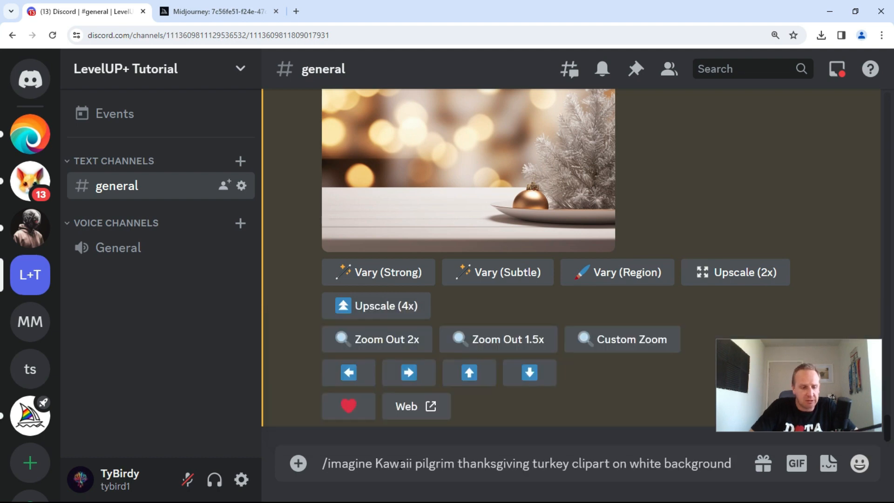
key("ctrl+z")
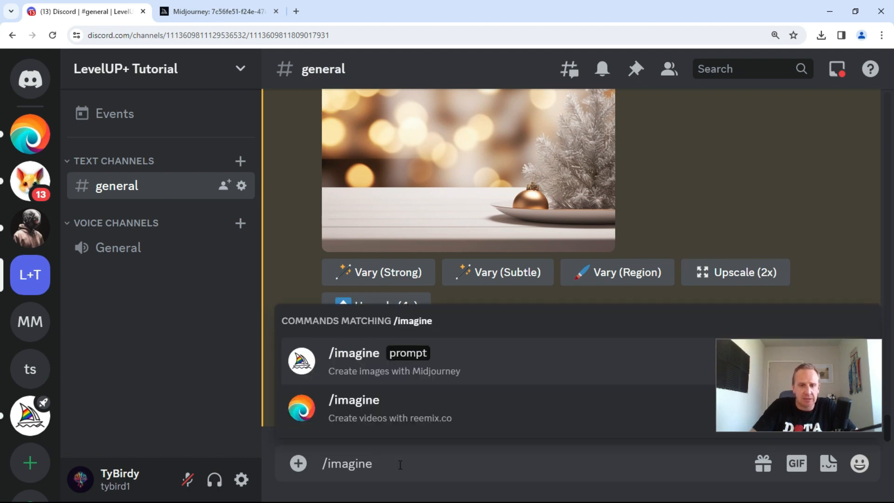
left_click(361, 354)
type("Kawaii pilgrim thanksgiving turkey clipart on white background")
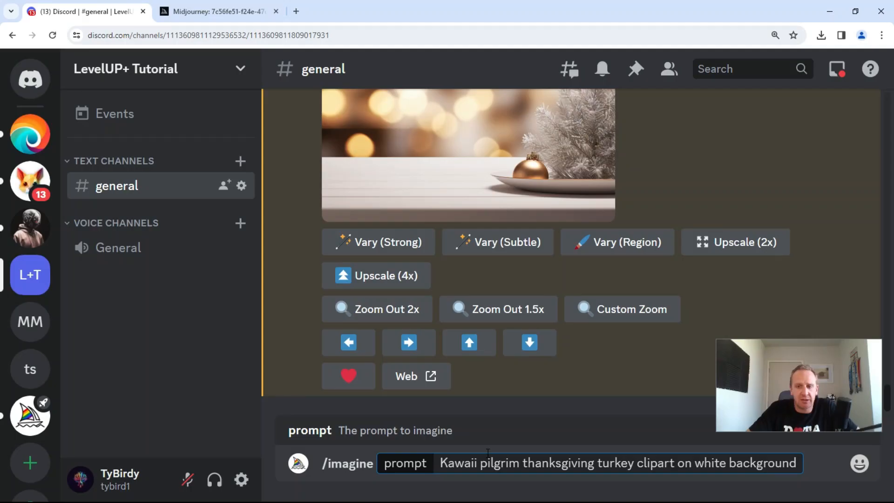
key("Return")
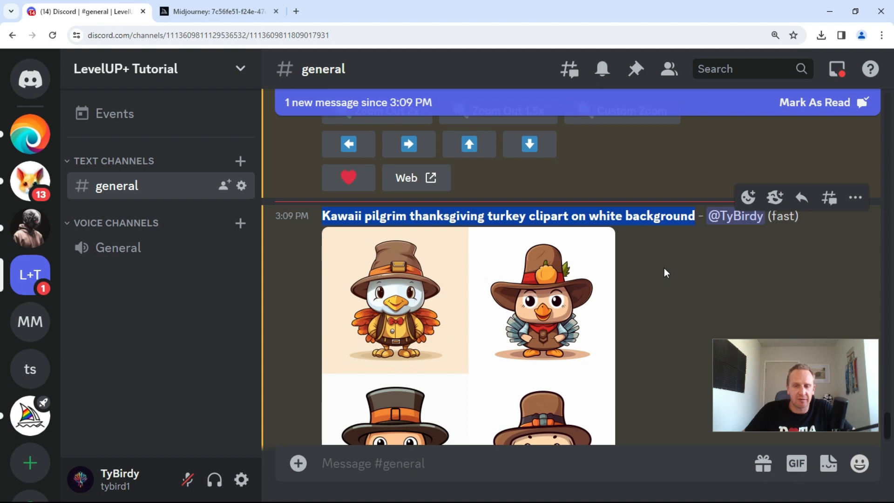
scroll(664, 269, "down", 4)
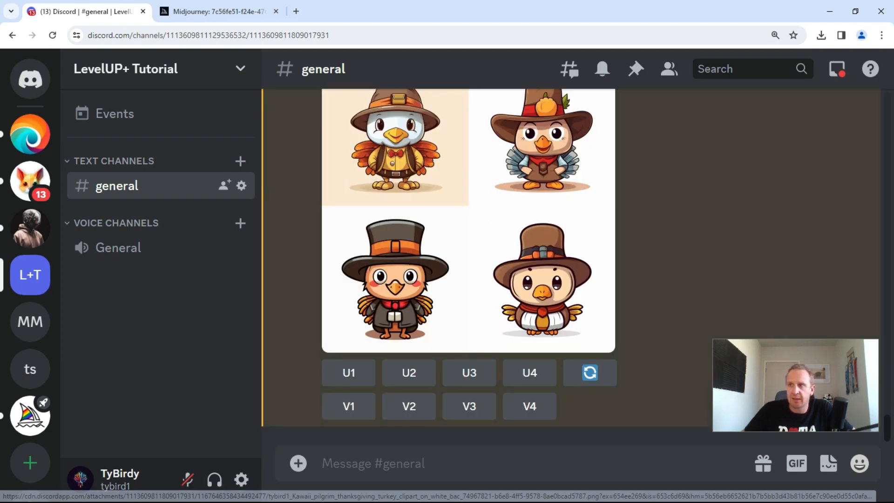
- Submit the /imagine prompt "A super cute smiling hippo, in the style of delicate children's book illustrations, fairytale to life with artistic, minimal details."
left_click(349, 465)
type("/imagine")
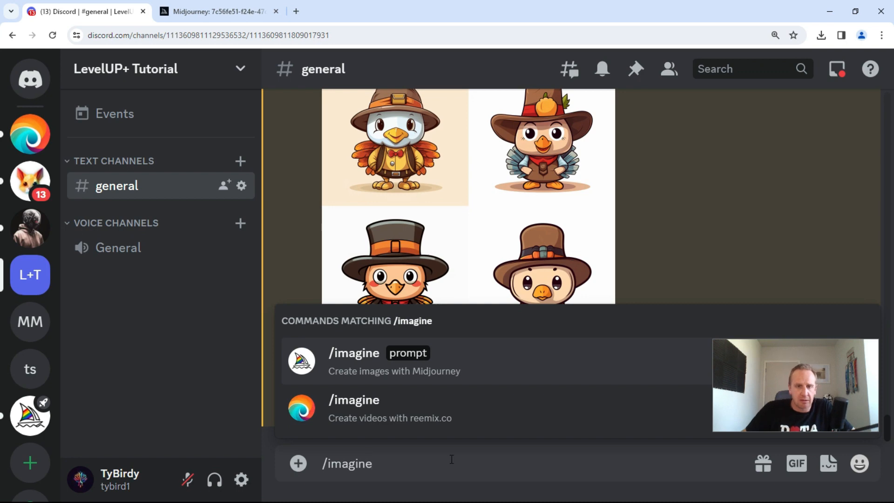
left_click(362, 358)
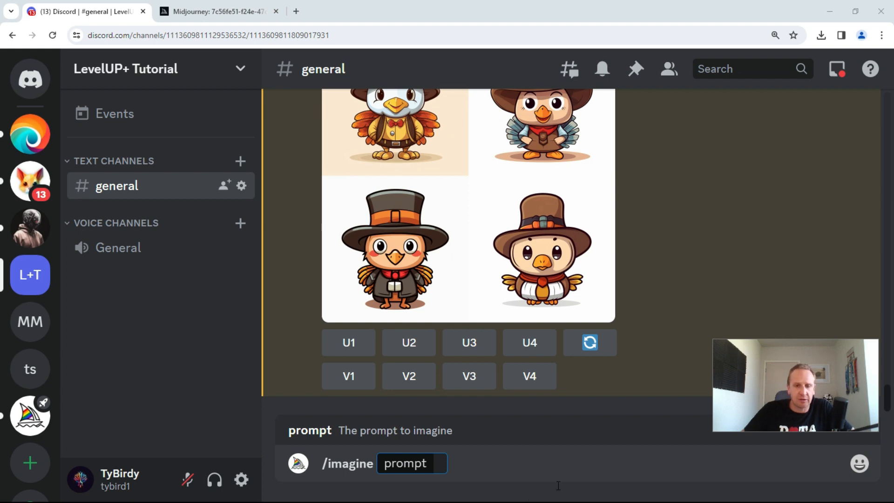
left_click(438, 467)
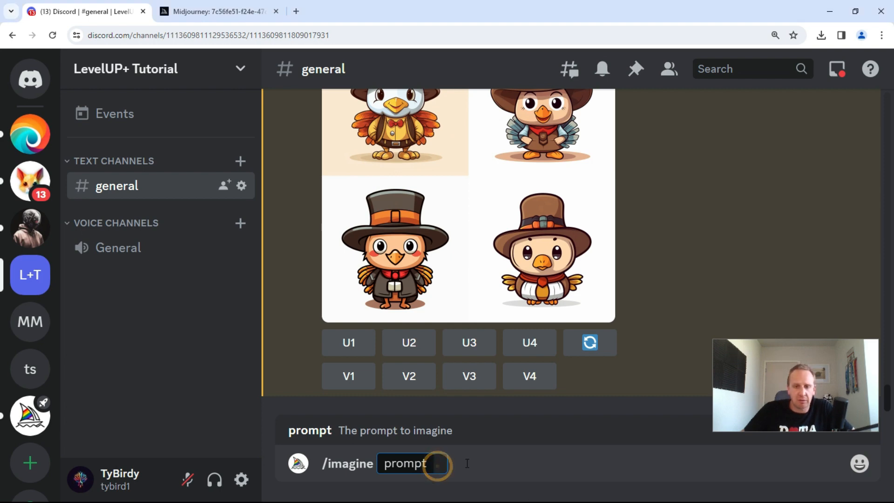
type("A super cute smiling hippo, in the style of delicate children's book illustrations, fairytale to life with artistic, minimal details.")
key("Return")
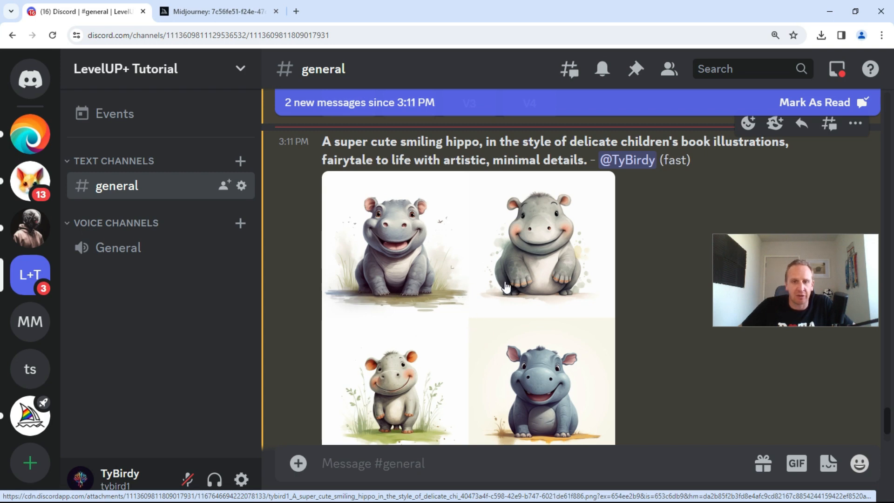
scroll(506, 282, "down", 5)
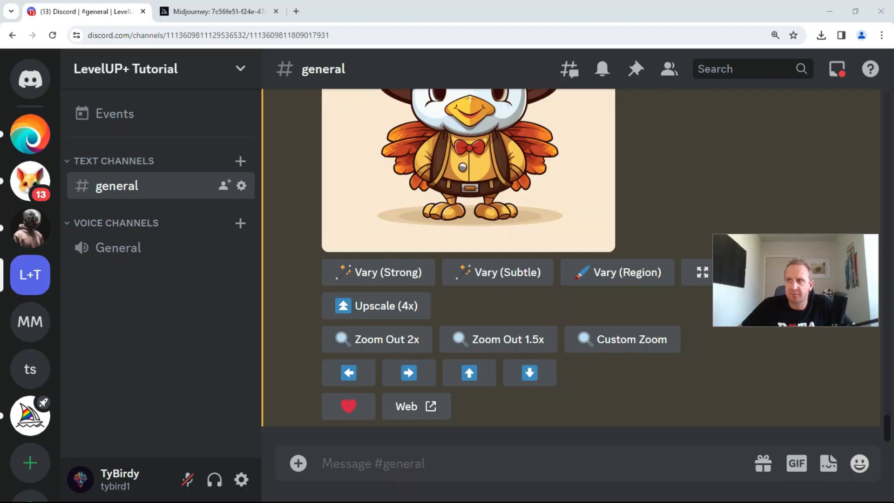
- Submit /imagine "Cute mini watercolor baby baseball playing boy, with a bat in the style of light blue and light gray, spectacular backdrops, dreamlike quality, smilecore, flowing fabrics"
left_click(419, 467)
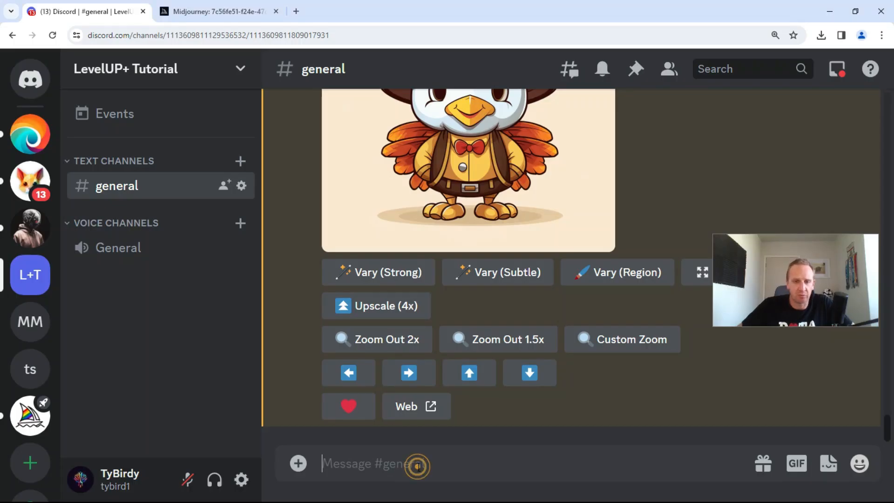
type("/imagine")
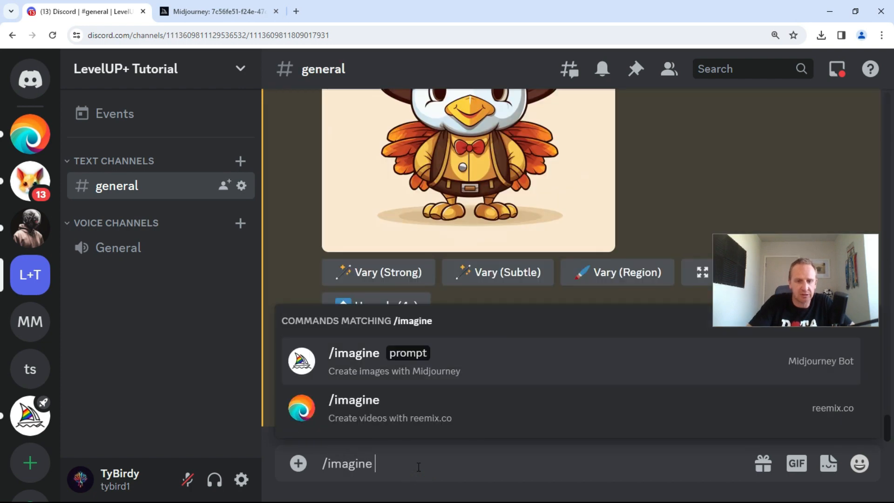
key("Tab")
type("Cute mini watercolor baby baseball playing boy, with a bat in the style of light blue and light gray, spectacular backdrops, dreamlike quality, smilecore, flowing fabrics")
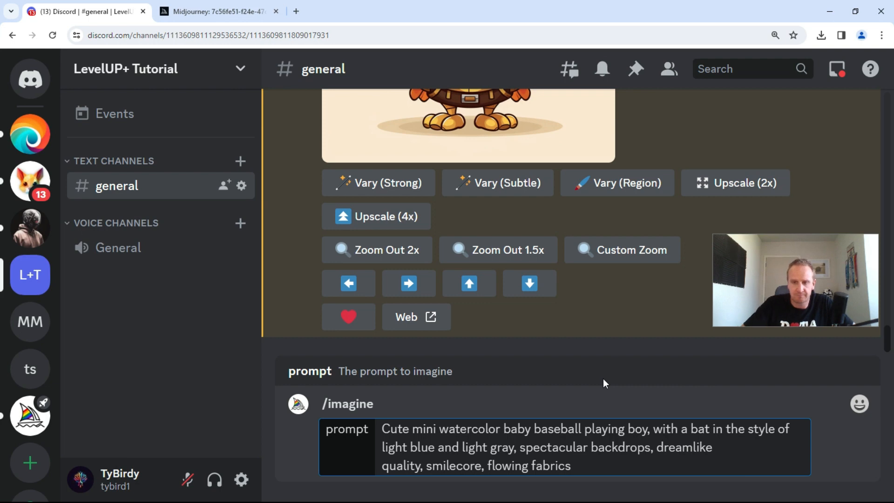
key("Return")
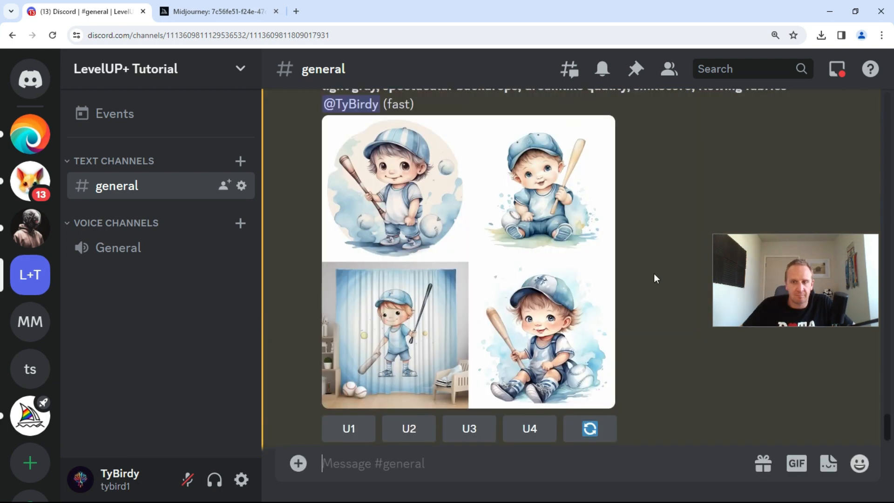
scroll(654, 271, "up", 2)
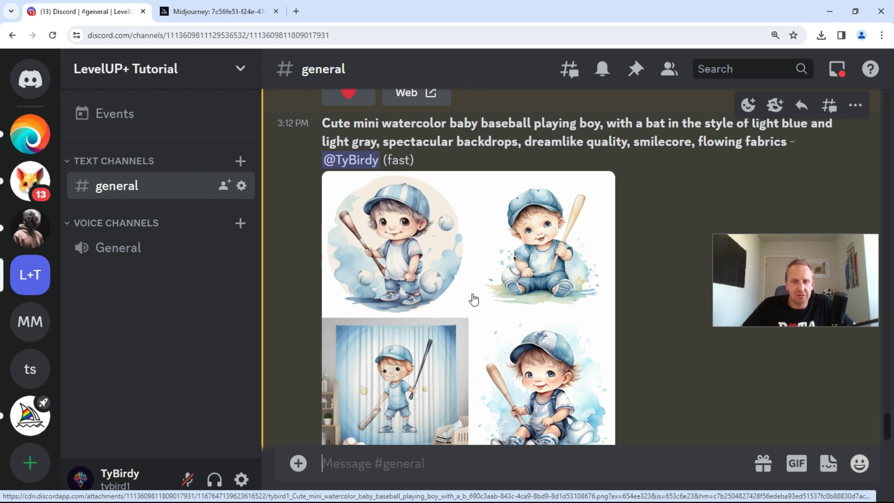
scroll(473, 300, "down", 1)
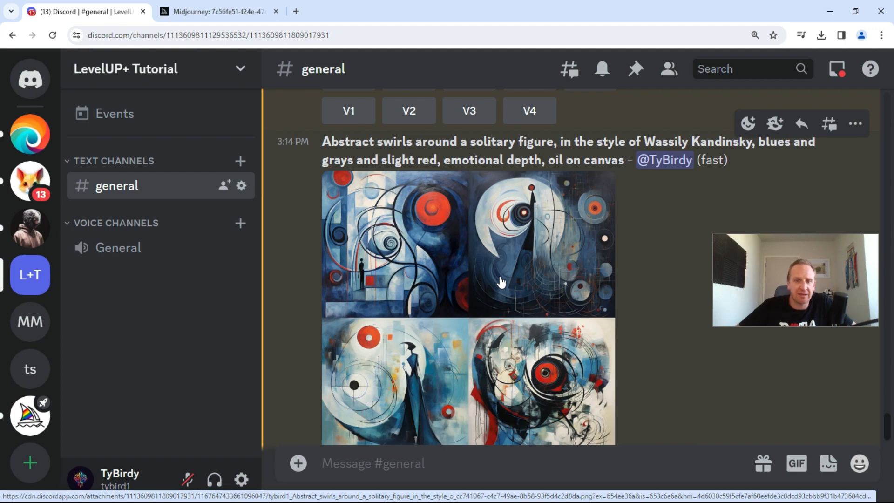
- View the Kandinsky-style abstract swirls grid enlarged, close it, and enlarge the Christmas watercolor clipart grid
left_click(468, 299)
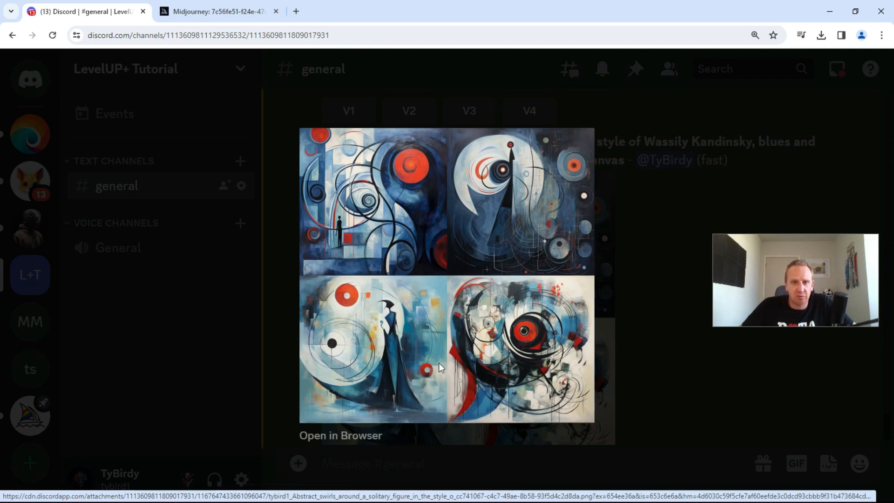
left_click(661, 345)
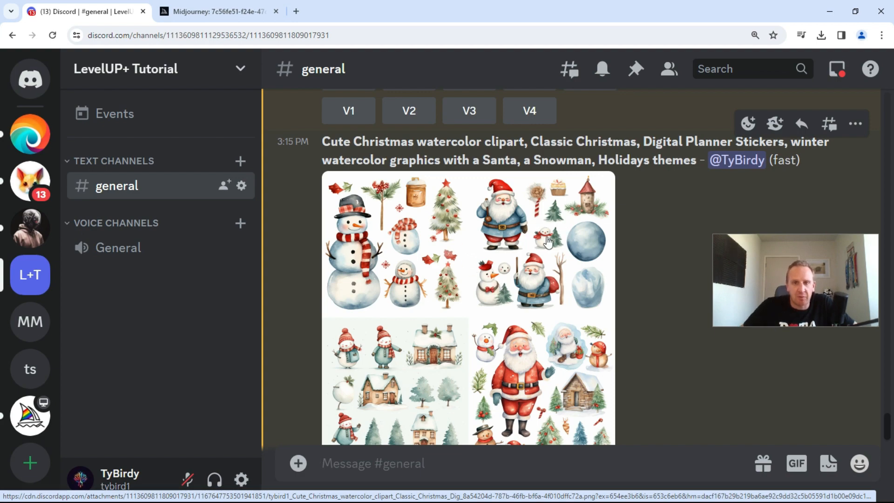
left_click(489, 291)
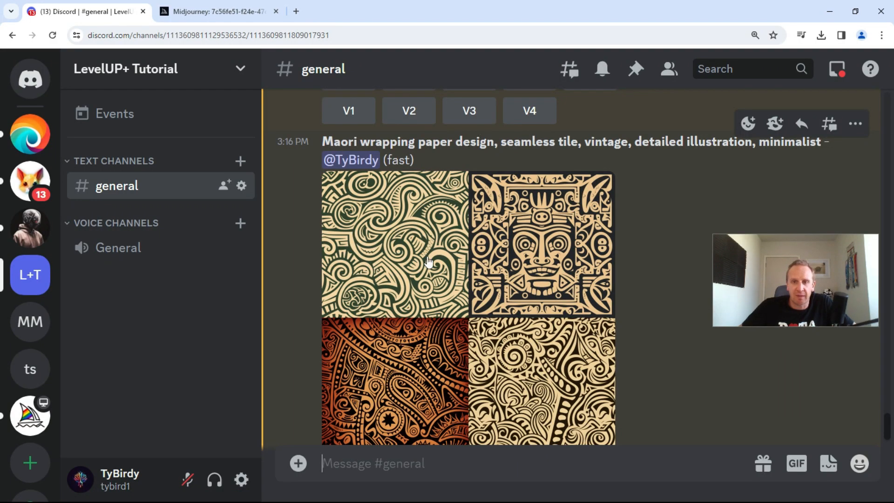
- View the four-image grid of Maori wrapping paper designs enlarged and close it
scroll(476, 273, "down", 1)
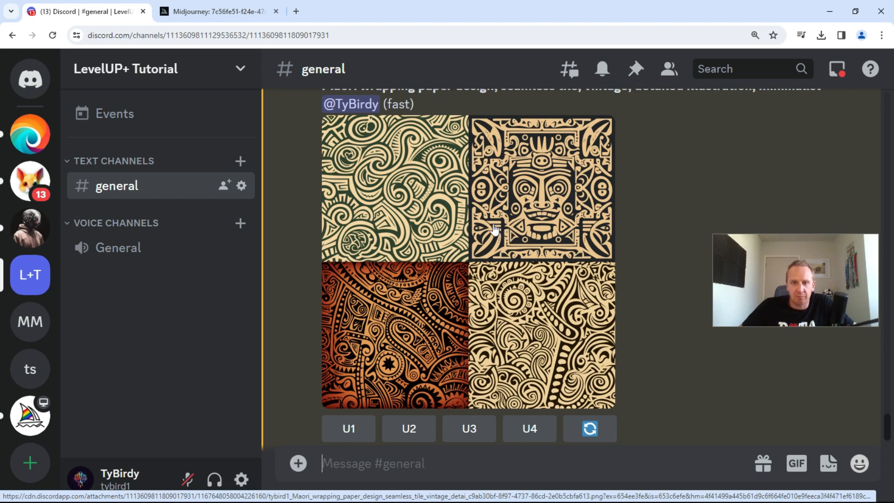
left_click(472, 256)
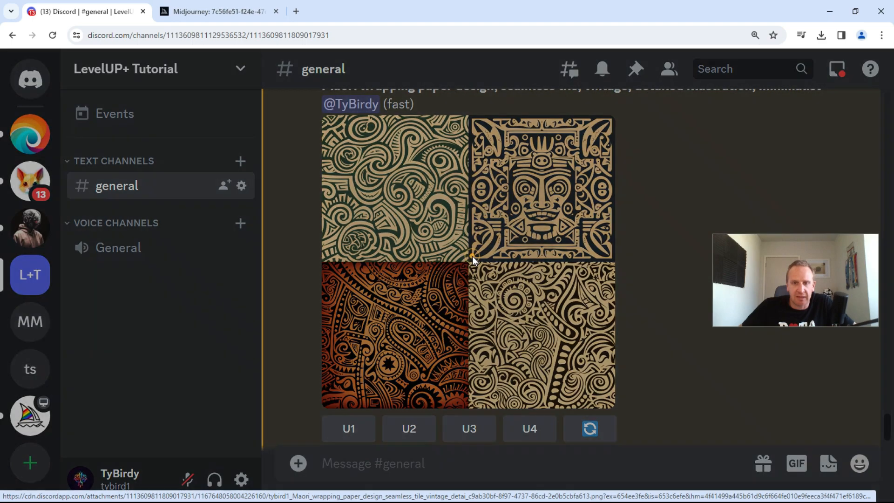
left_click(631, 244)
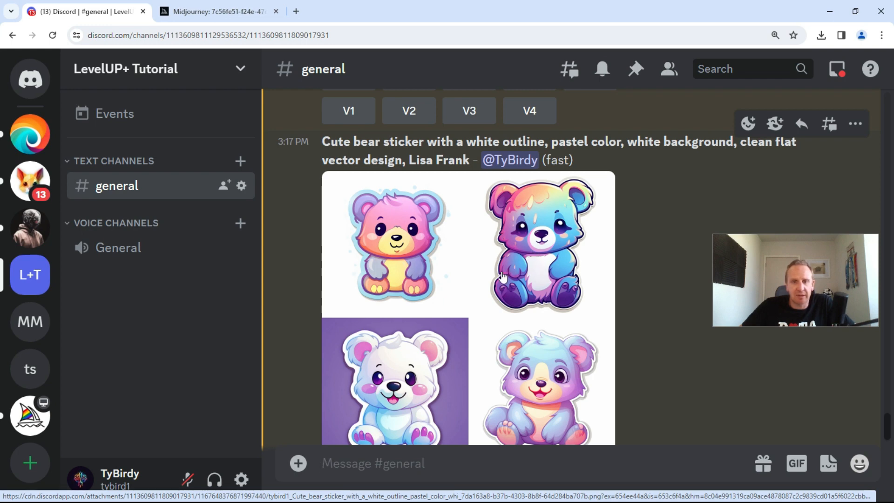
- Examine the cute bear sticker grid, and view the watercolor grapes grid enlarged before closing it
scroll(519, 289, "down", 1)
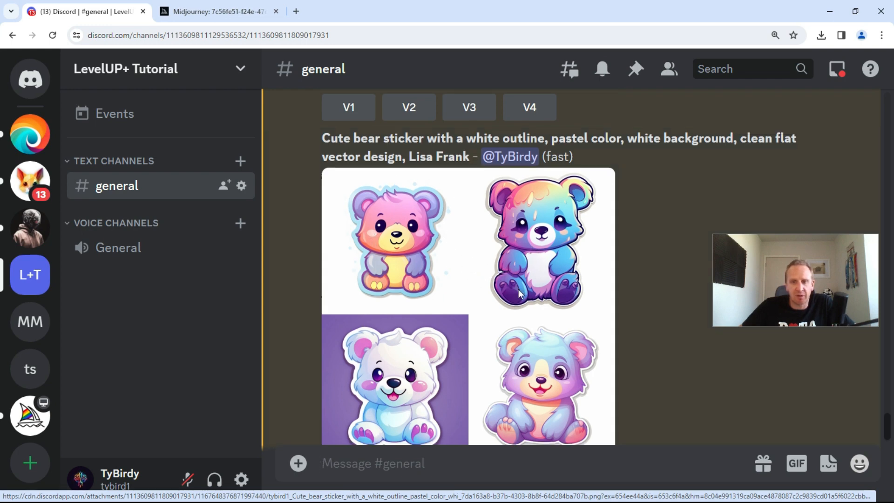
scroll(518, 289, "down", 2)
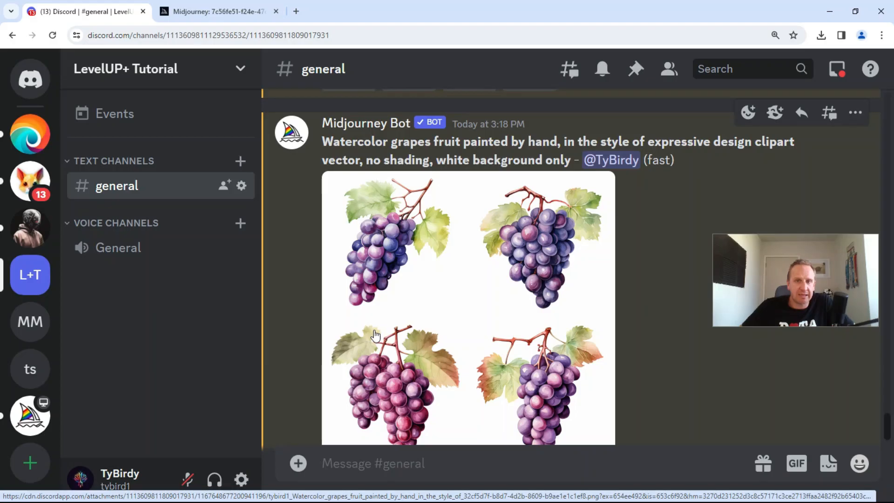
scroll(463, 300, "down", 1)
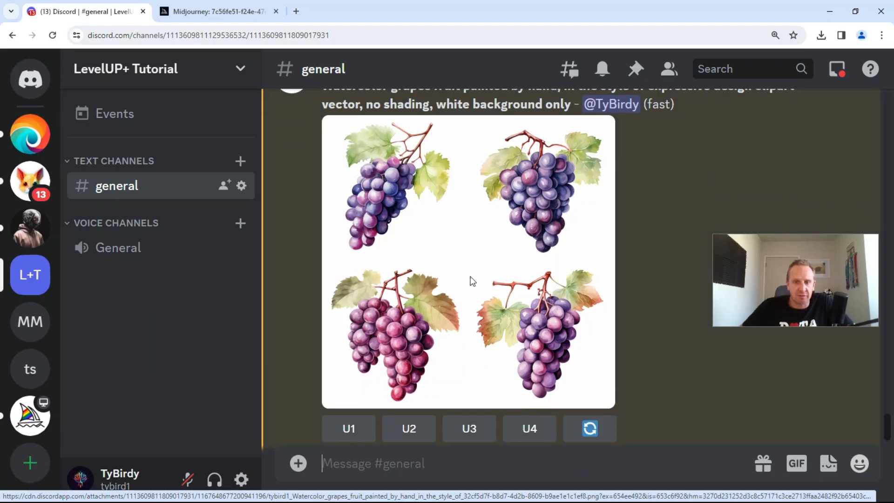
left_click(472, 249)
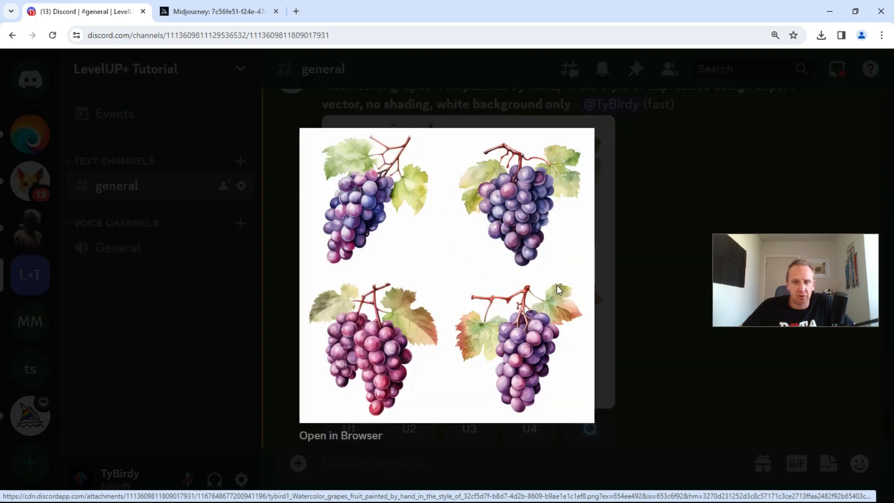
left_click(631, 289)
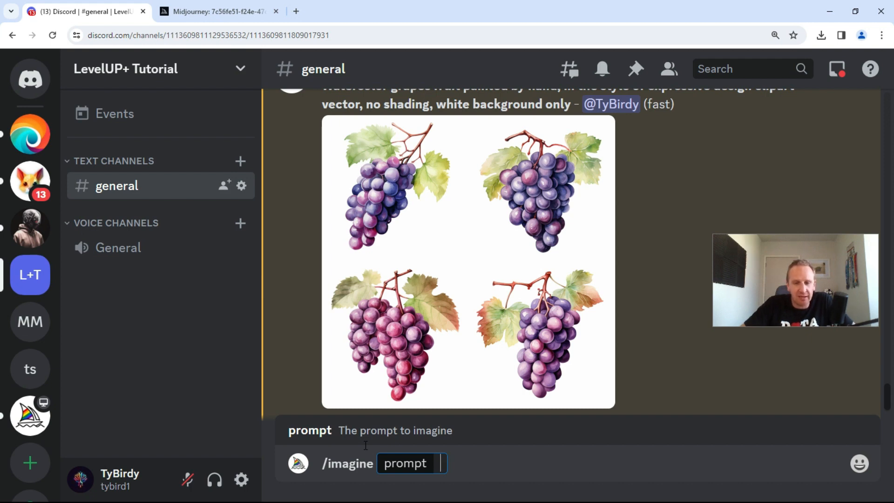
- Submit the /imagine prompt "Cute kawaii fish, playful style, big eyes, fairytale, black and white coloring pages, drawn, for kids to color, cartoon", and enlarge the grid
type("Cute kawaii fish, playful style, big eyes, fairytale, black and white coloring pages, drawn, for kids to color, cartoon")
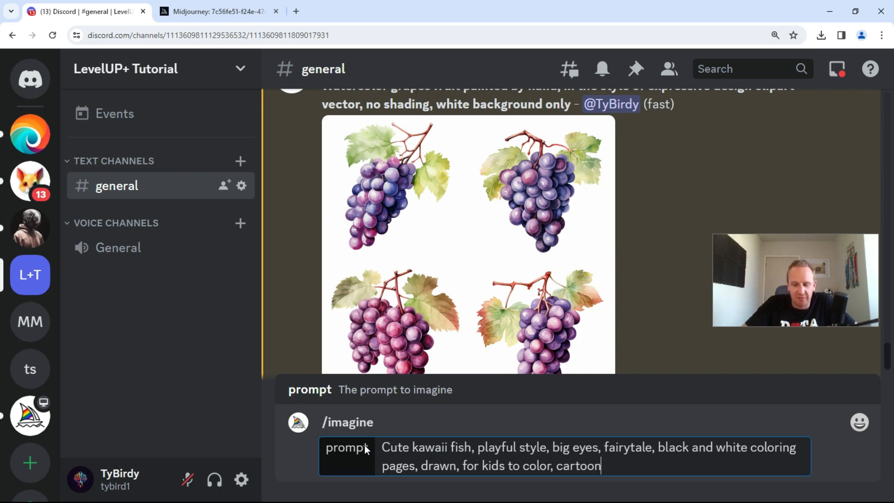
key("Return")
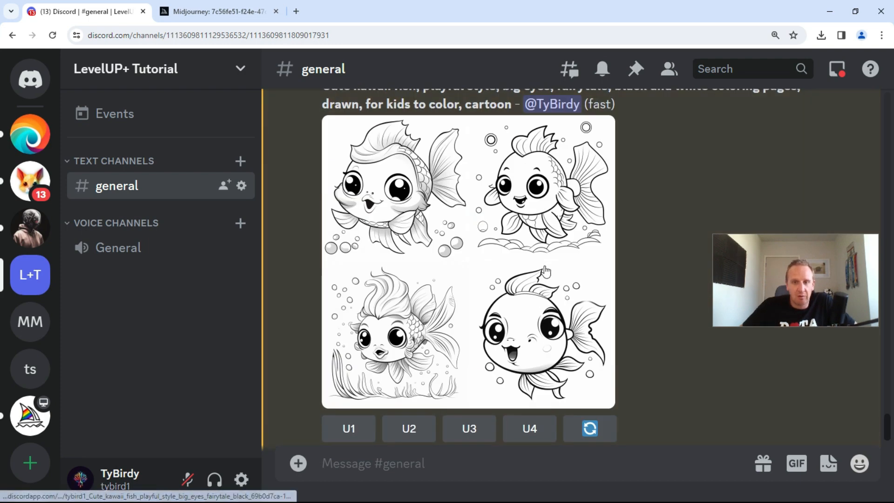
scroll(471, 312, "up", 2)
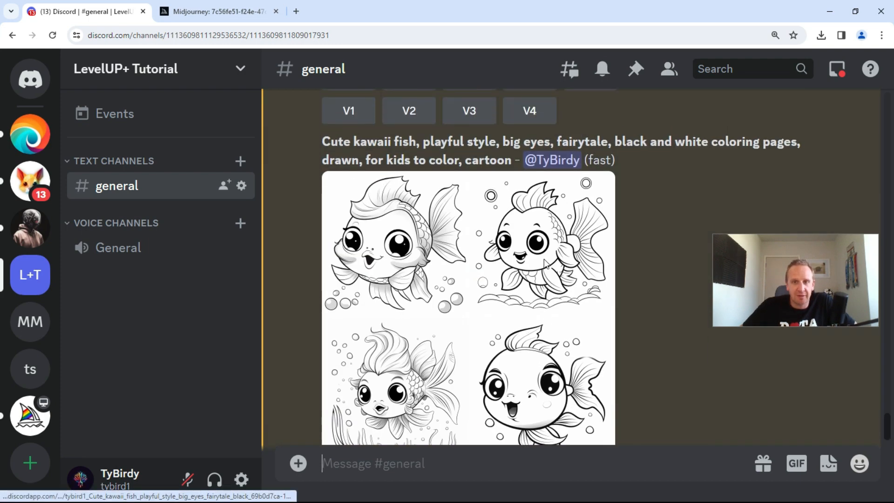
left_click(460, 303)
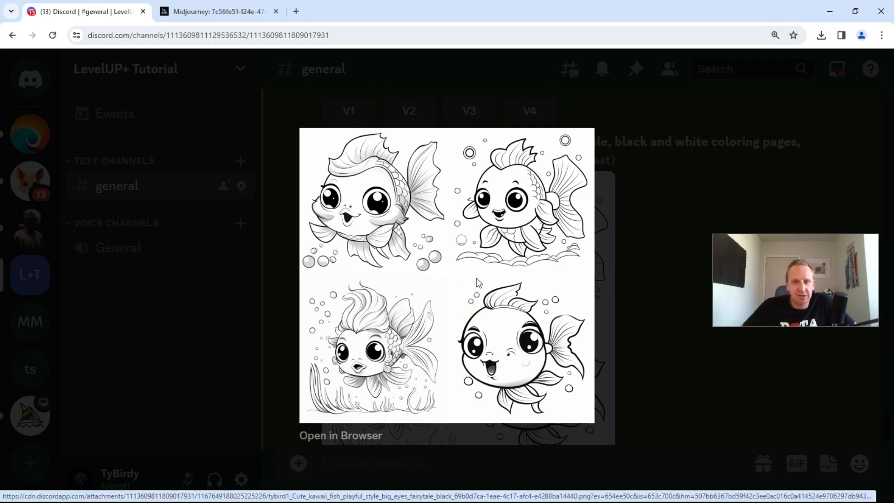